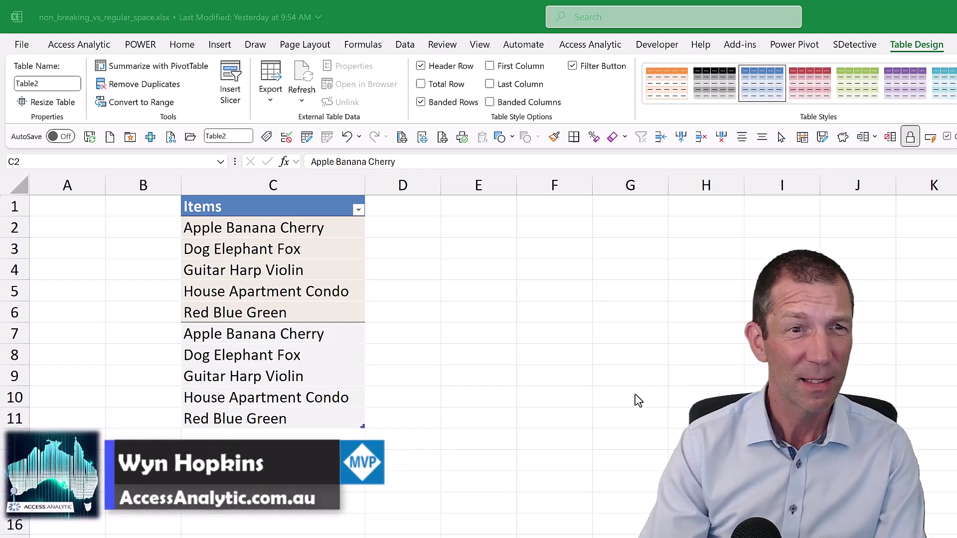
- Select the Items list in column C, comparing the C2:C6 and C7:C11 sets
key(alt+Tab)
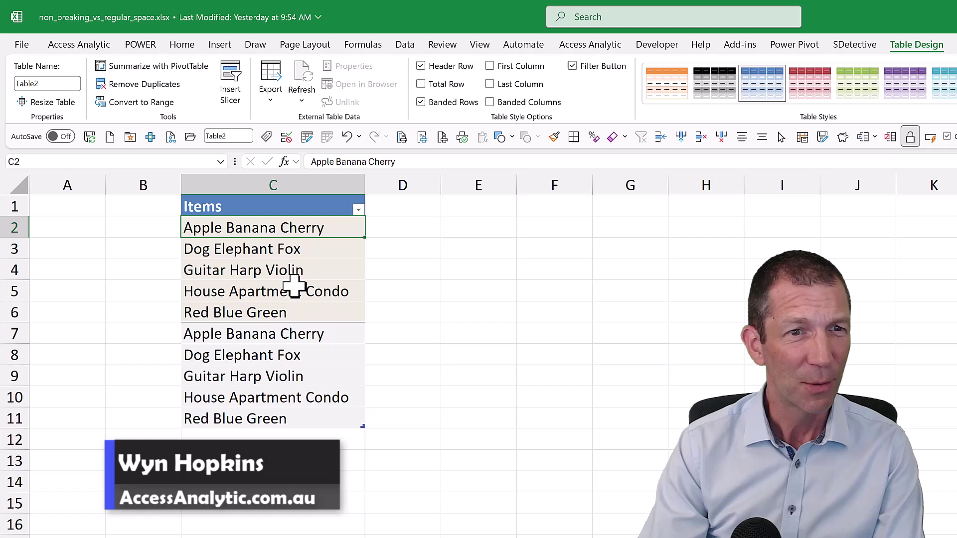
drag(284, 220, 276, 419)
drag(284, 334, 284, 418)
drag(281, 314, 287, 228)
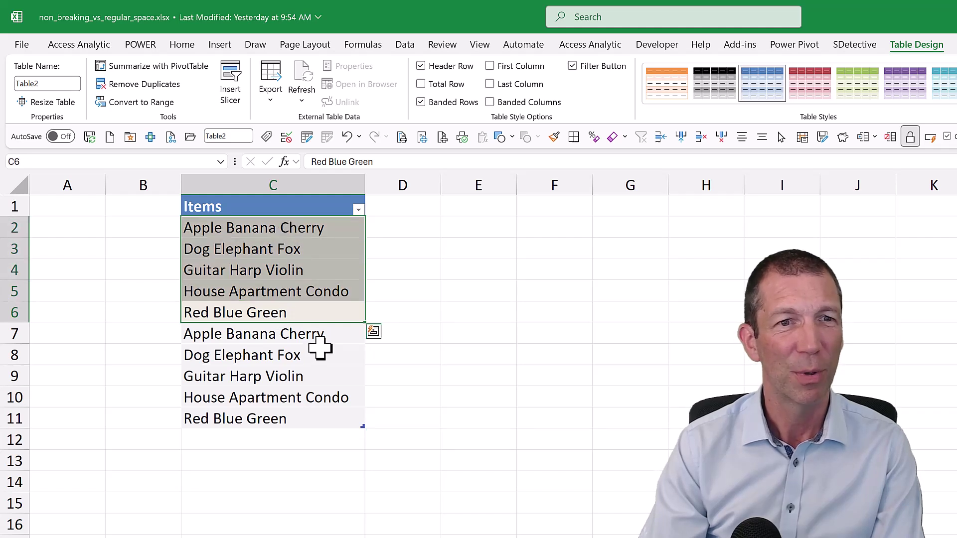
- Try Remove Duplicates on the Items table; Excel reports no duplicates found
click(291, 272)
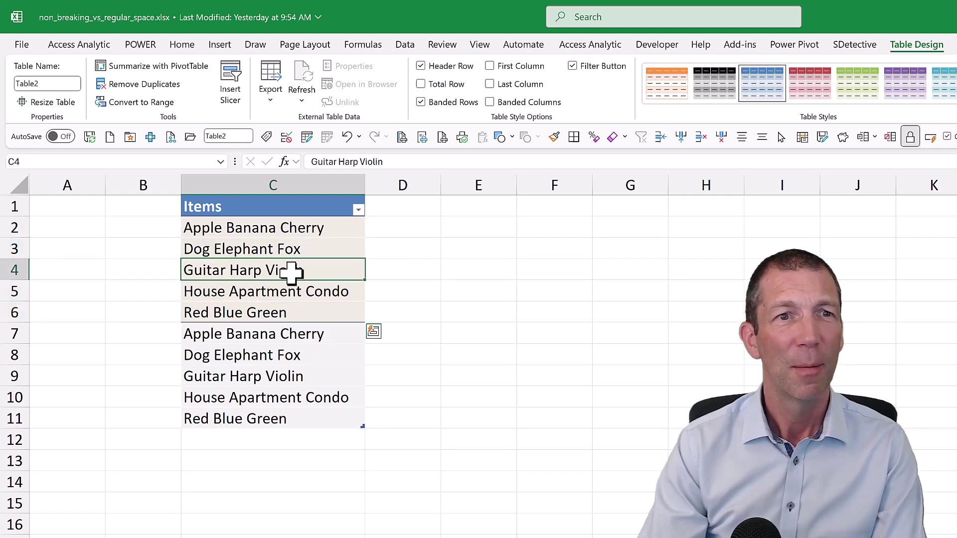
click(159, 91)
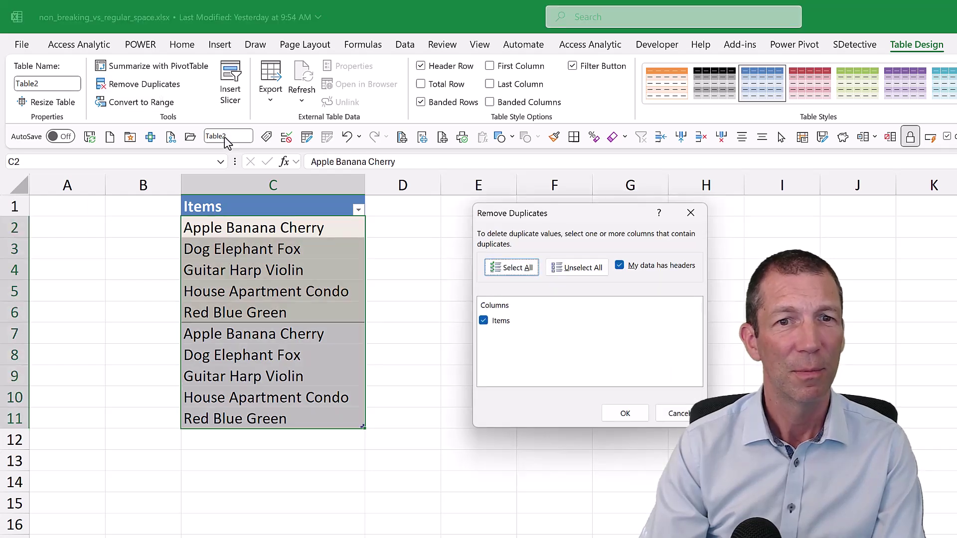
click(631, 416)
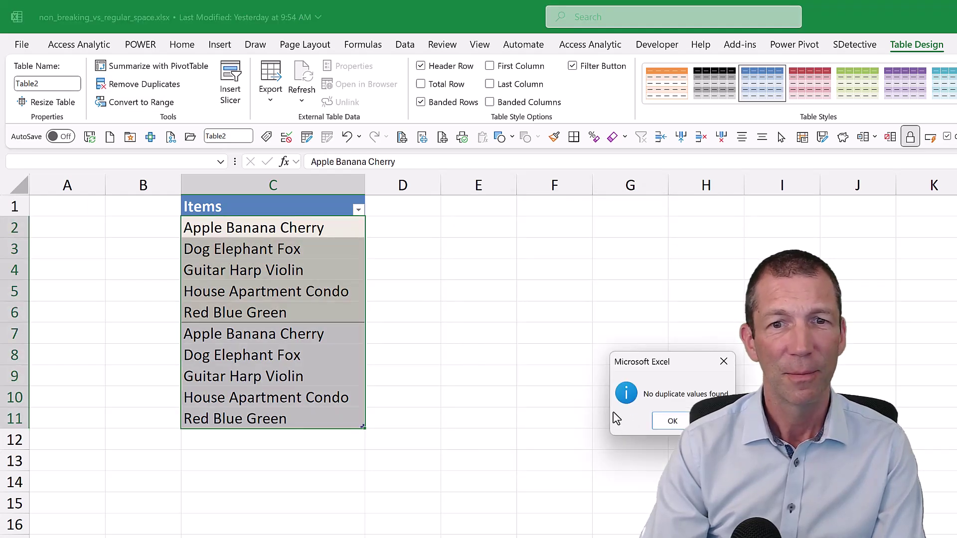
click(672, 425)
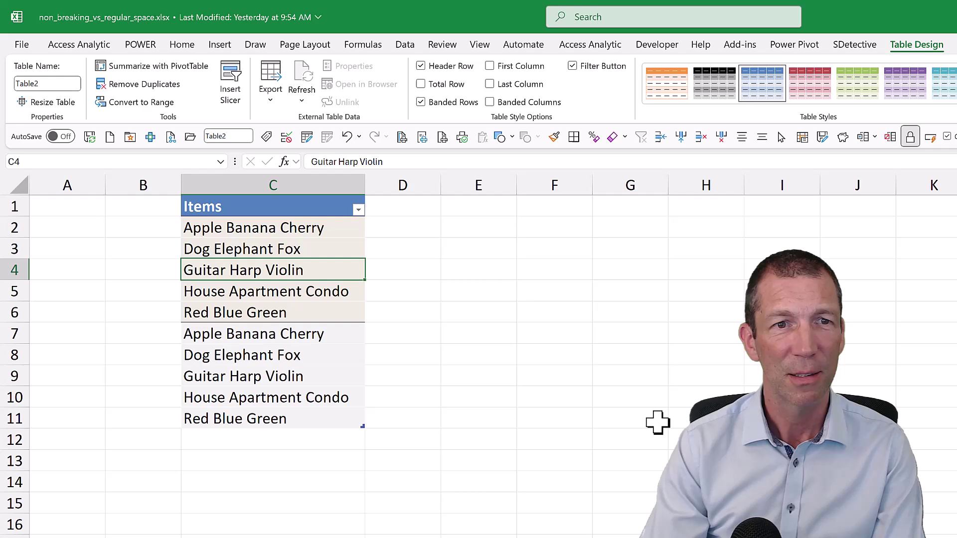
click(402, 227)
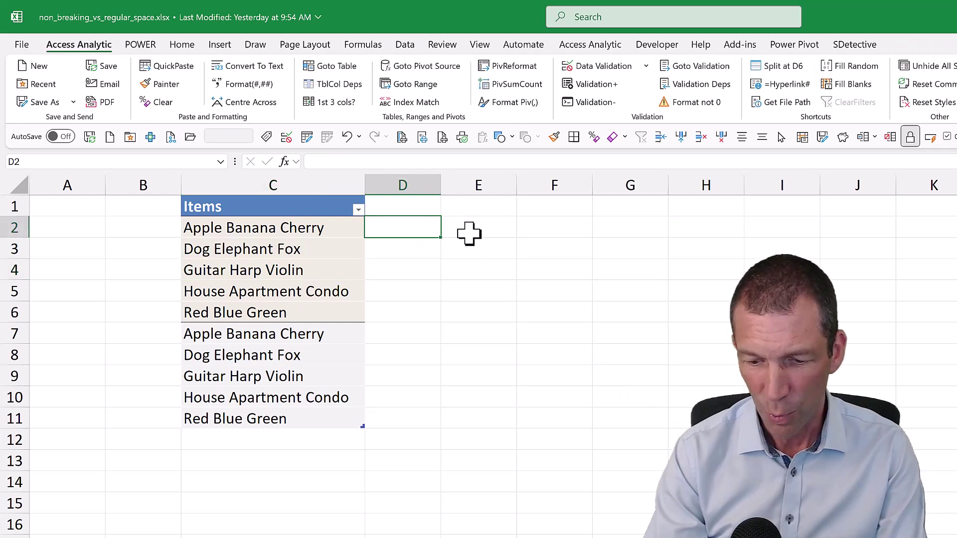
text(=len)
key(Tab)
key(Left)
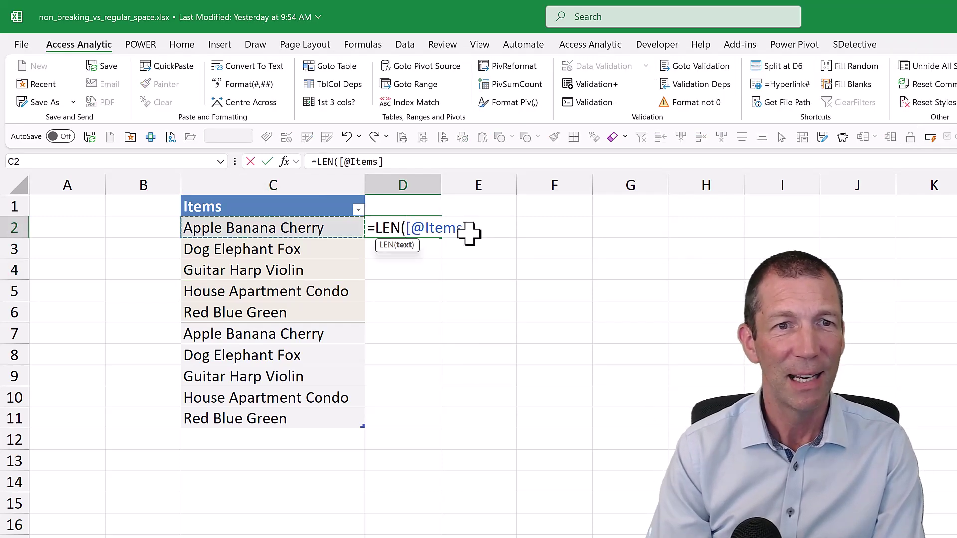
key(Return)
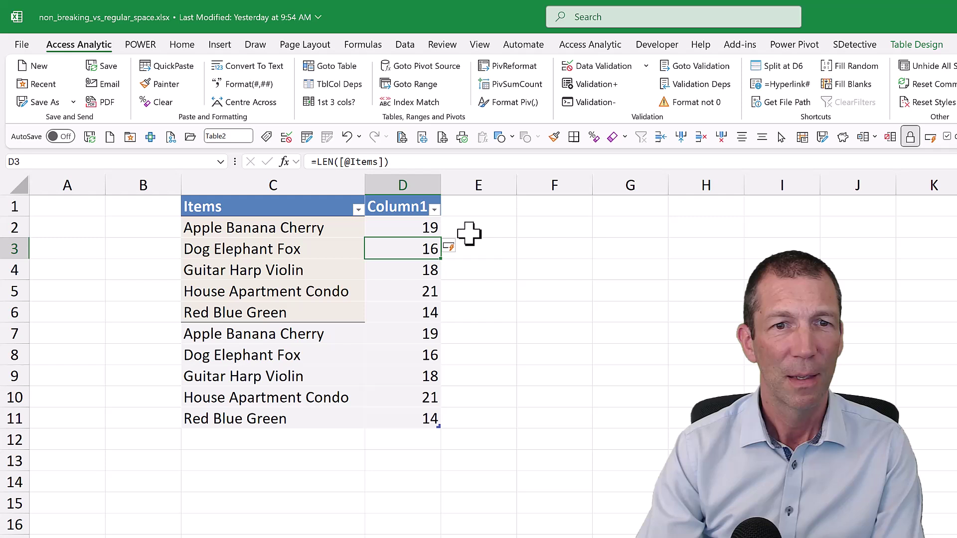
- Compare the lengths of the two Apple Banana Cherry copies in C2 and C7
click(432, 222)
click(321, 232)
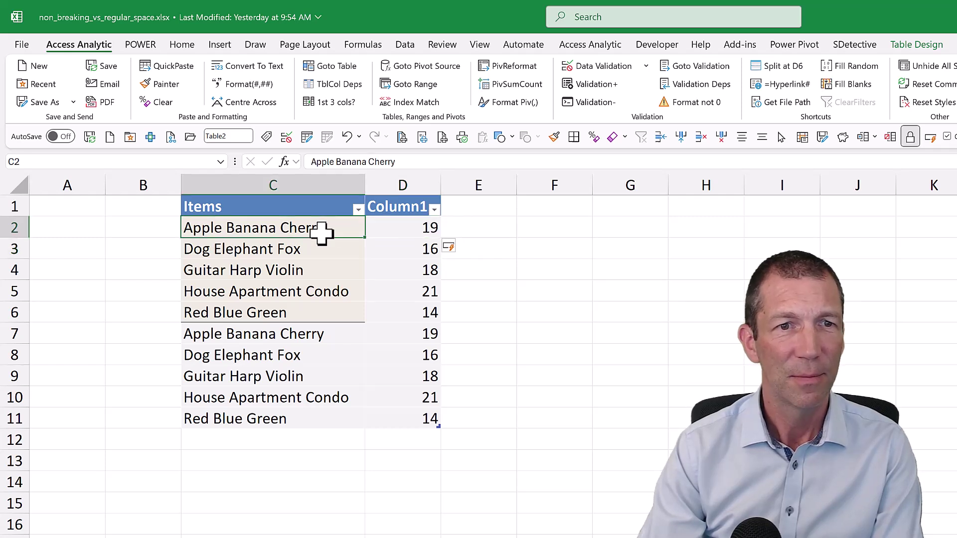
click(363, 332)
click(422, 338)
click(331, 332)
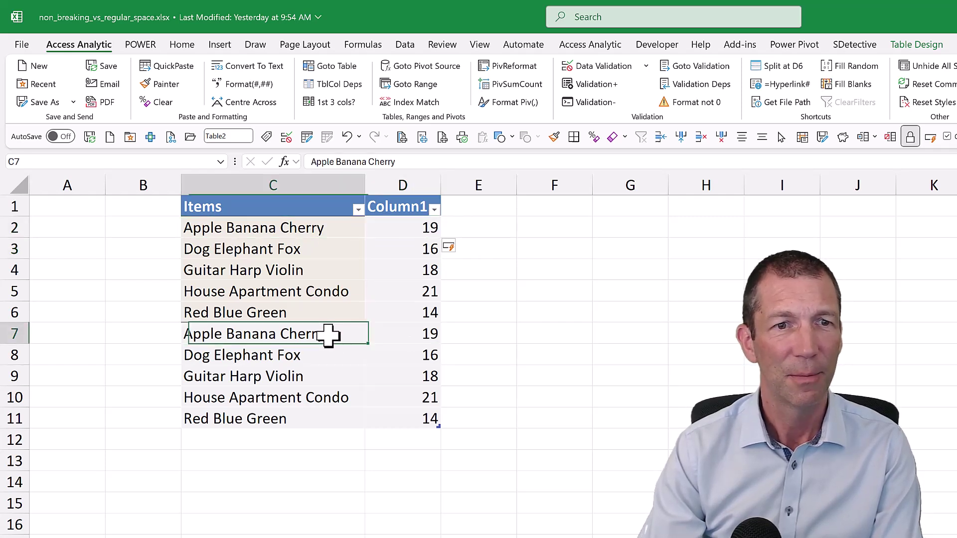
- Load the Items table from Table/Range into Power Query and sort Items ascending
right_click(280, 245)
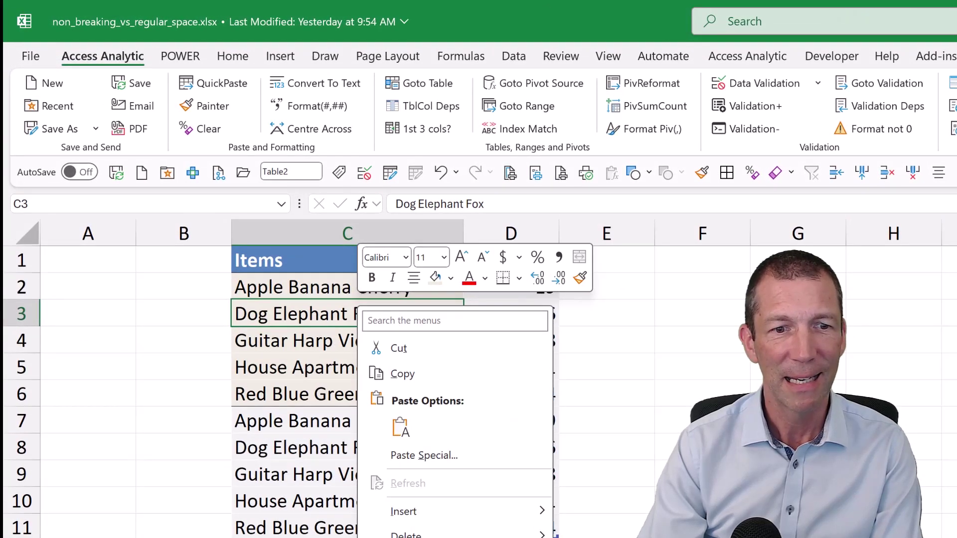
key(Escape)
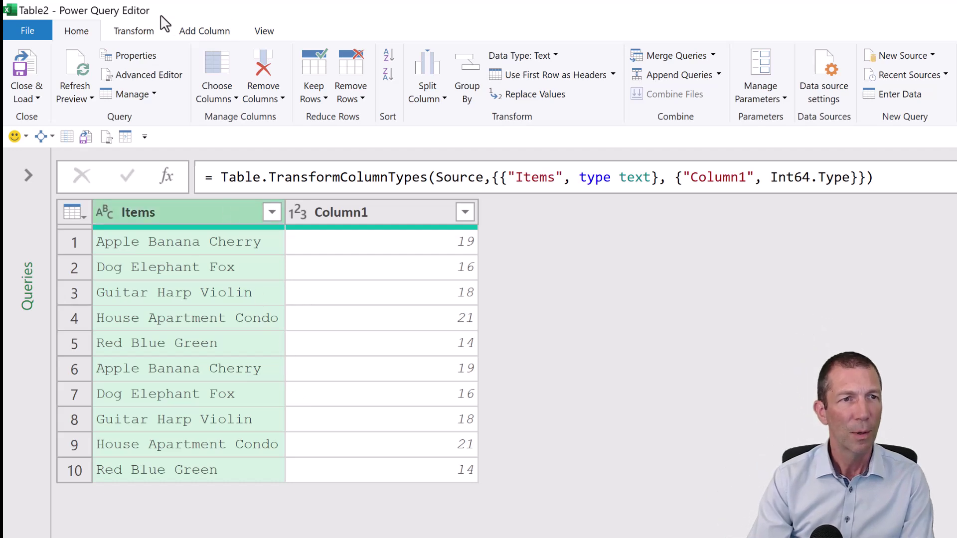
click(255, 32)
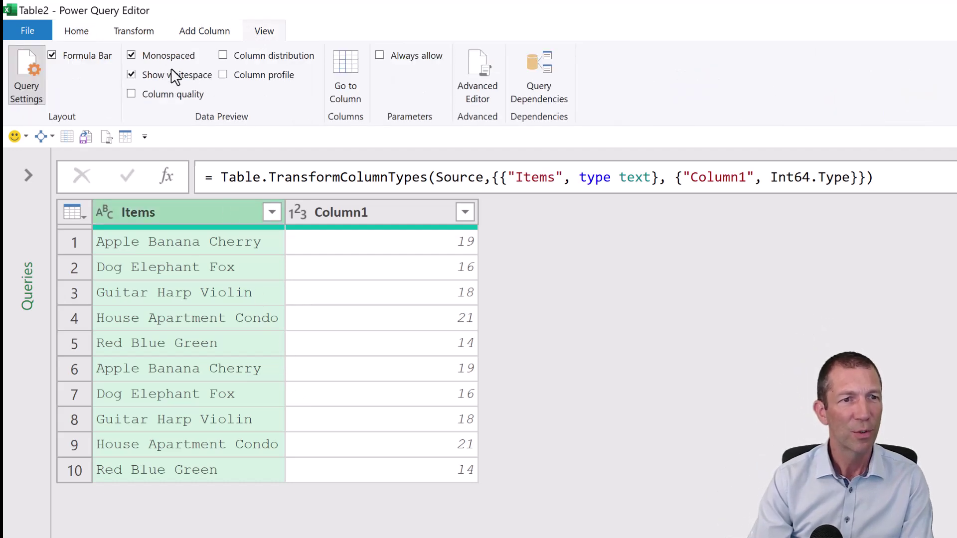
click(273, 213)
click(314, 241)
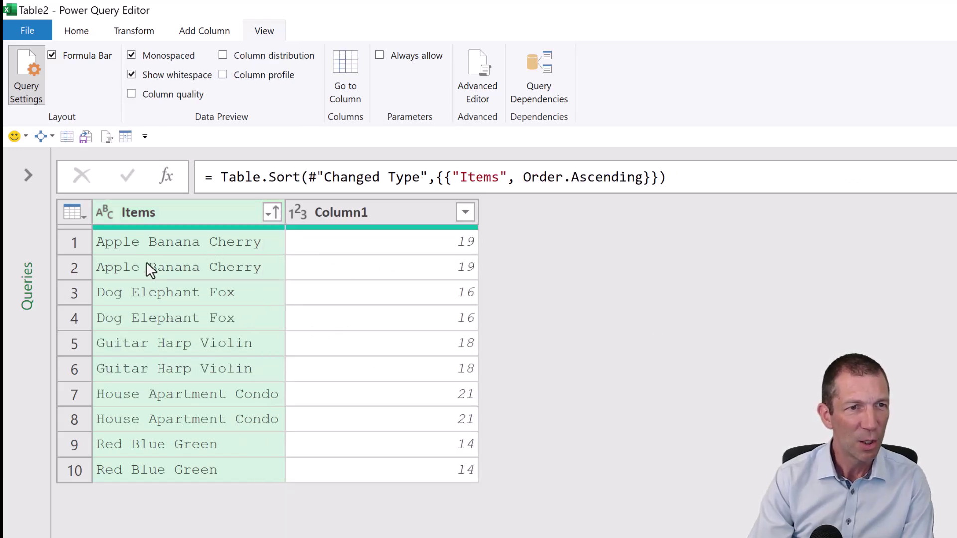
- Remove duplicates on Items, apply Transform > Clean, then remove duplicates again; ten rows remain
right_click(207, 215)
click(218, 294)
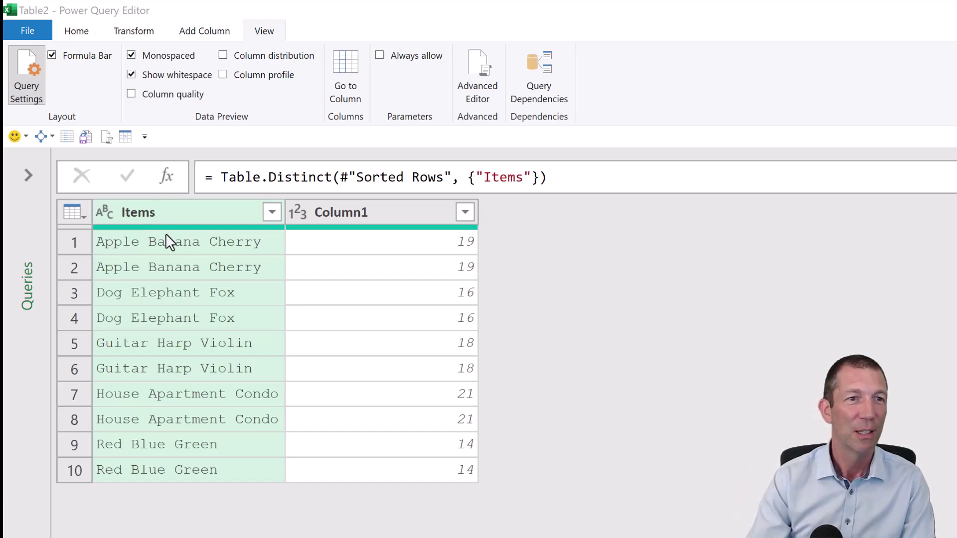
right_click(175, 221)
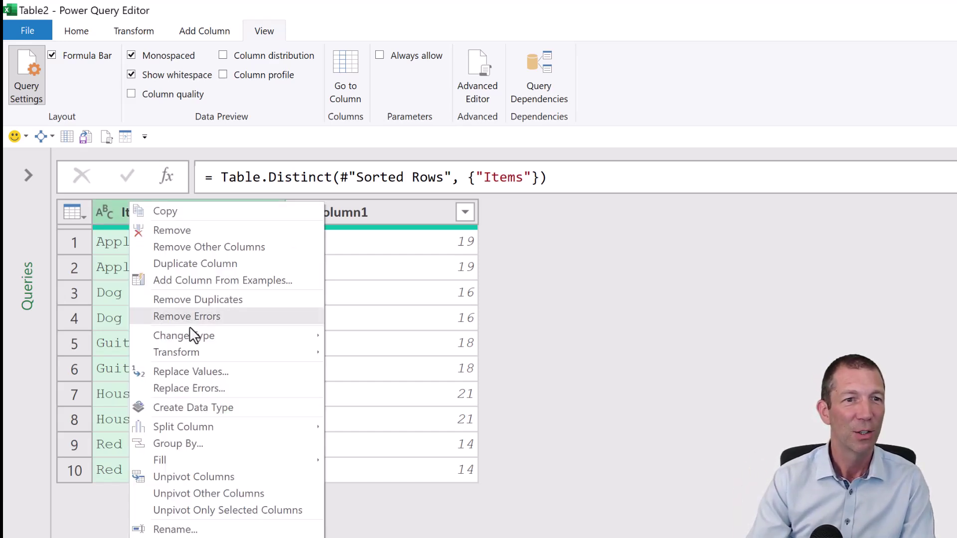
mouse_move(196, 353)
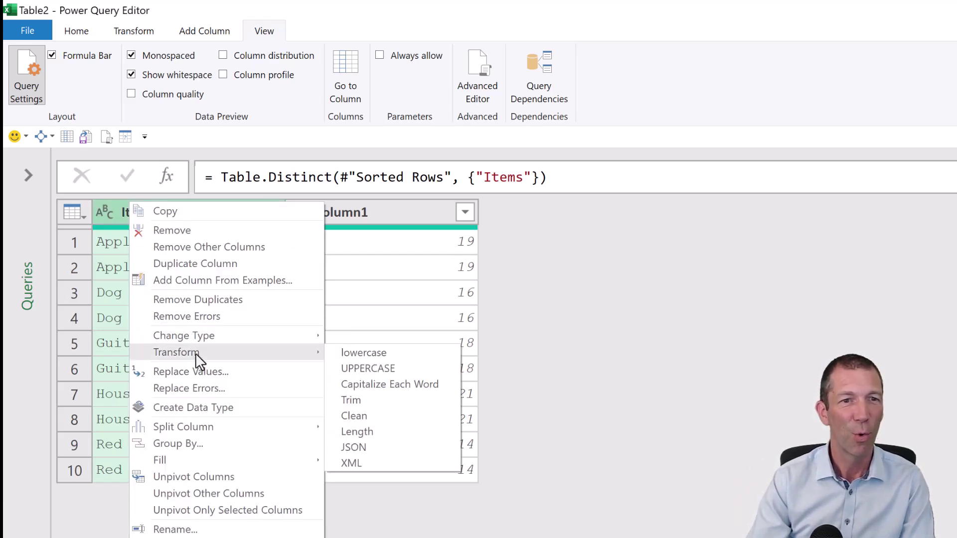
click(357, 416)
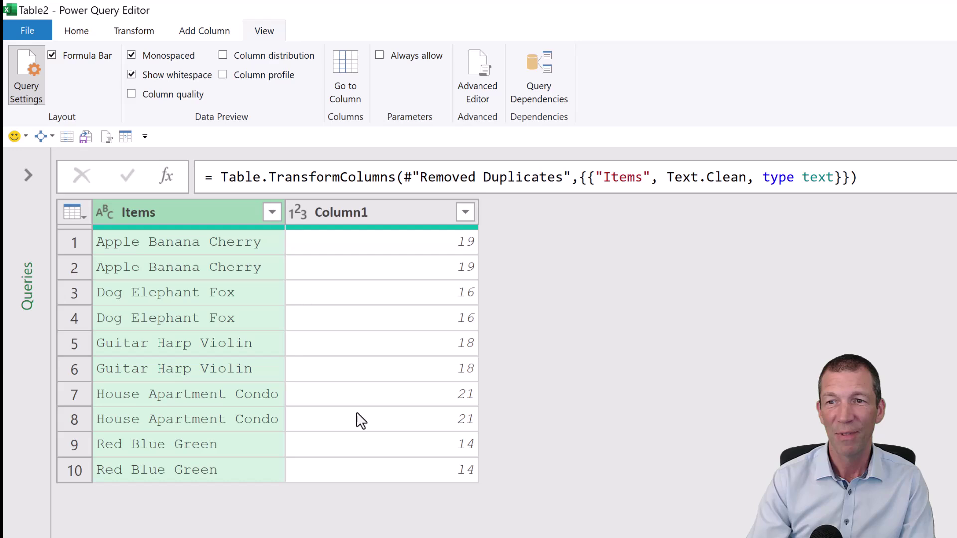
right_click(217, 215)
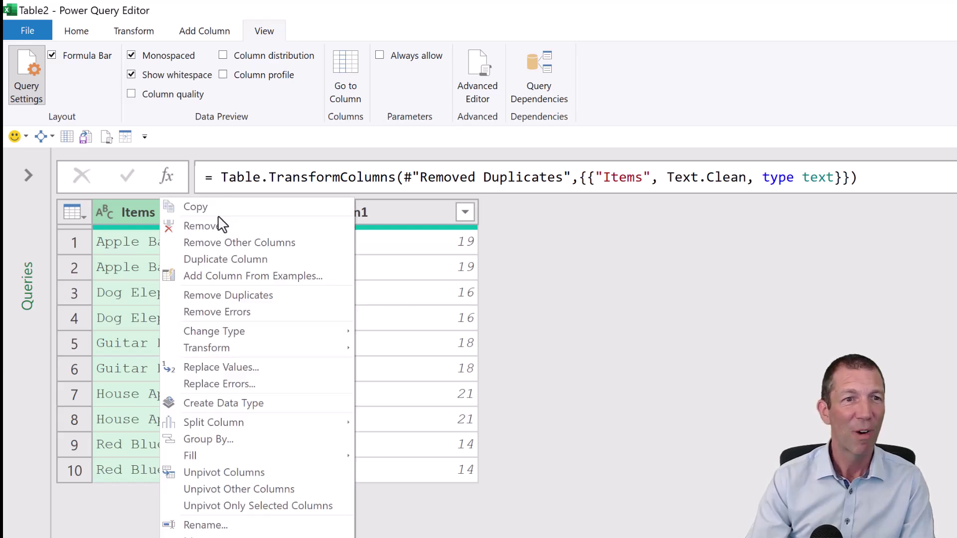
click(228, 295)
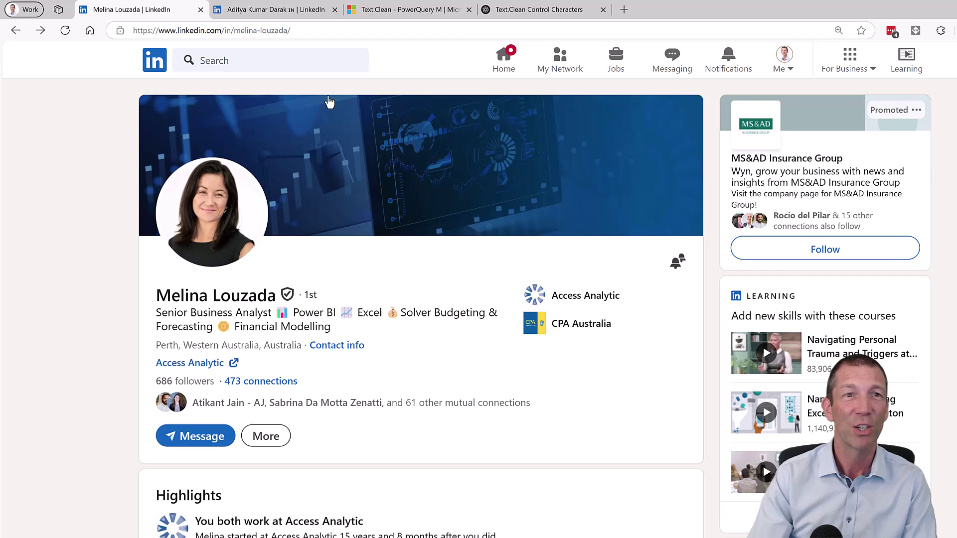
- Switch to the second LinkedIn profile tab
click(298, 9)
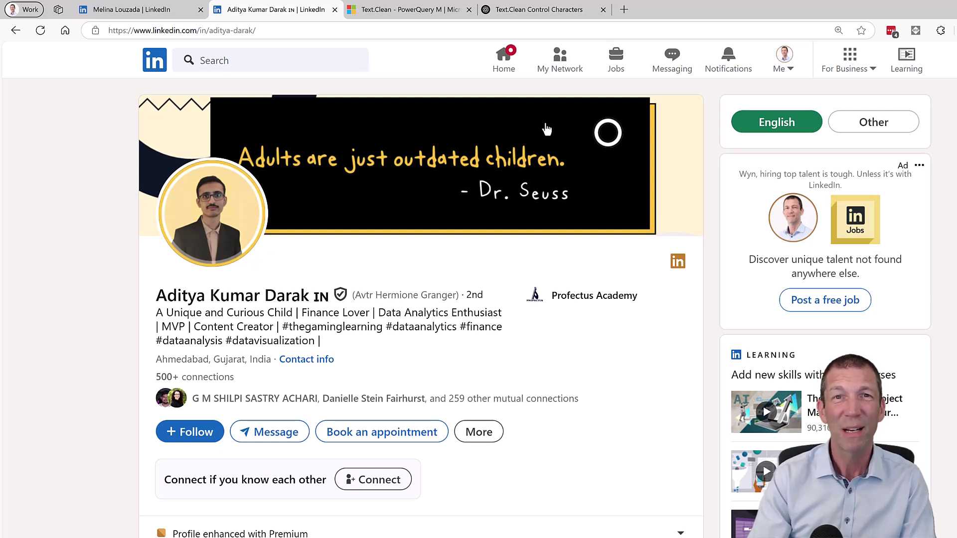
- Read the ChatGPT Text.Clean answer, from the ASCII control-code table down to the Unicode spaces table
click(548, 9)
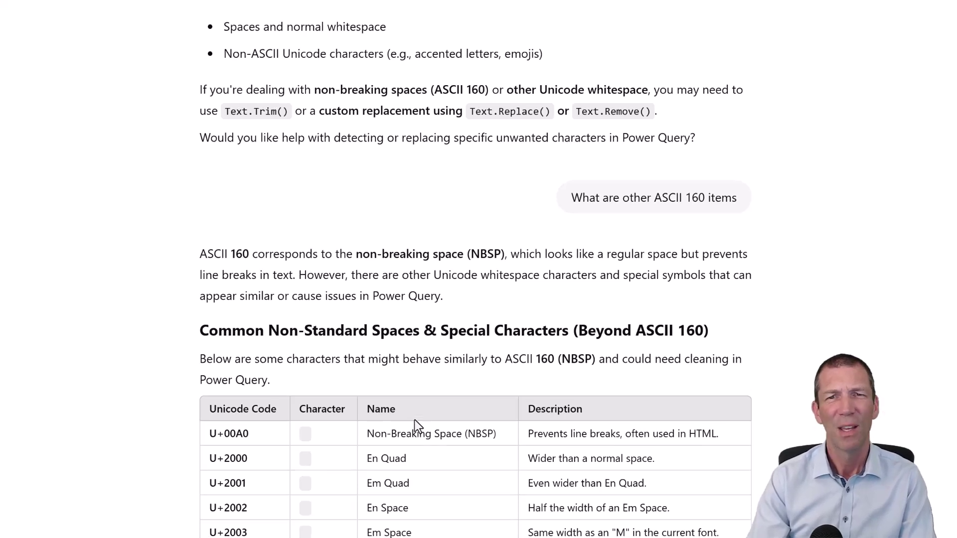
scroll(414, 421, up, 10)
scroll(401, 391, up, 12)
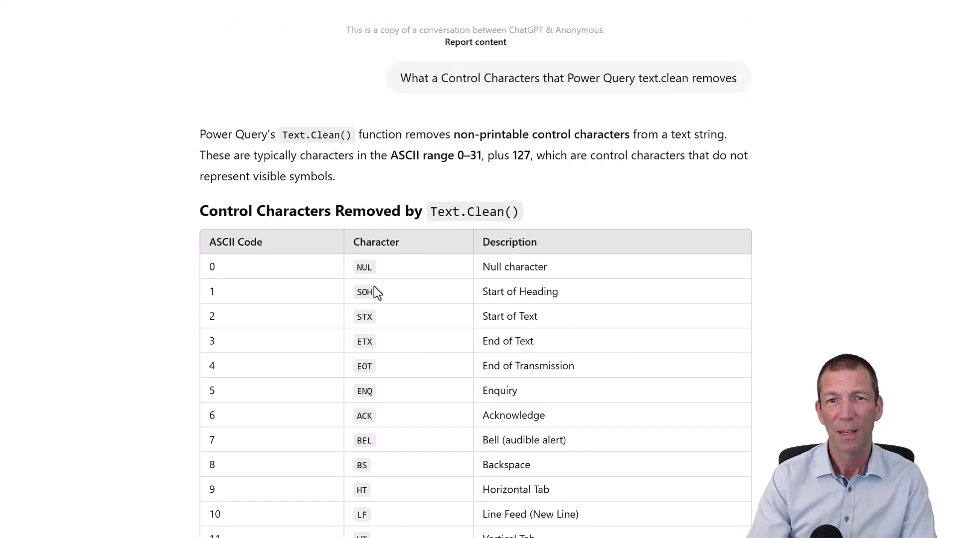
scroll(401, 490, down, 3)
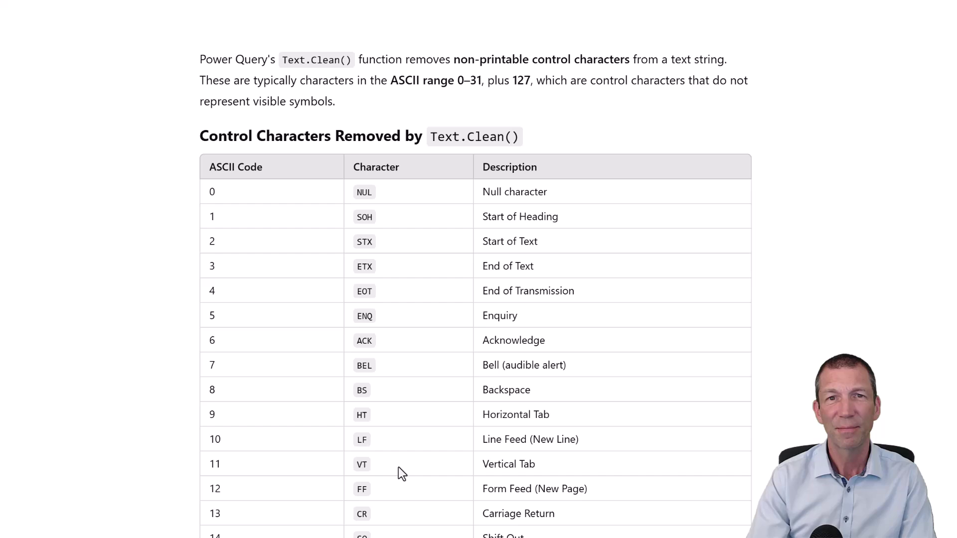
scroll(396, 468, down, 20)
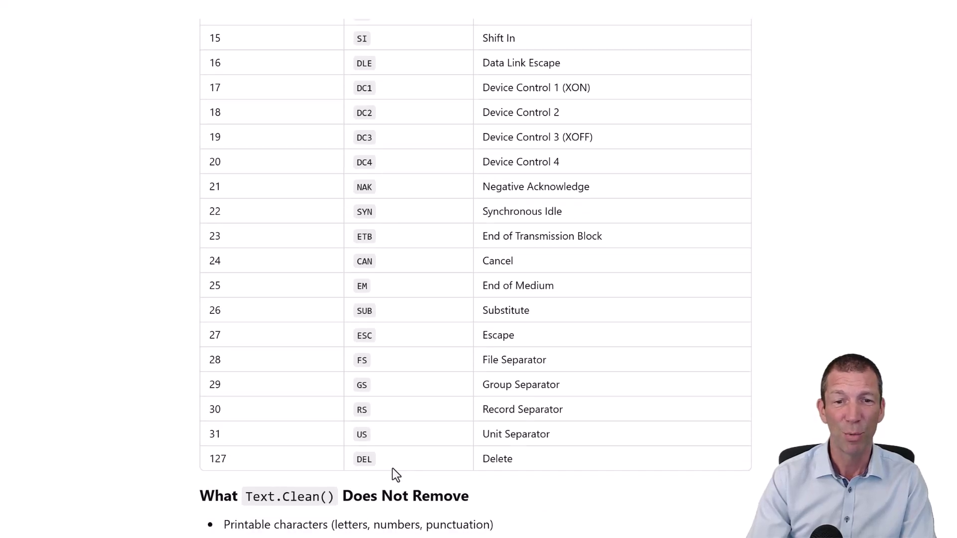
scroll(393, 468, down, 3)
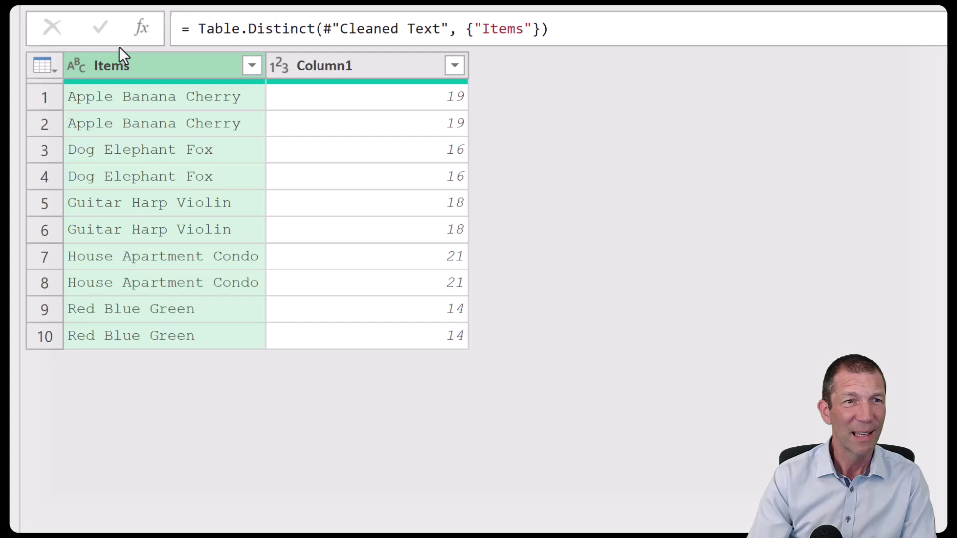
- Split Items by Space at each occurrence into Items.1, Items.2 and Items.3
right_click(146, 62)
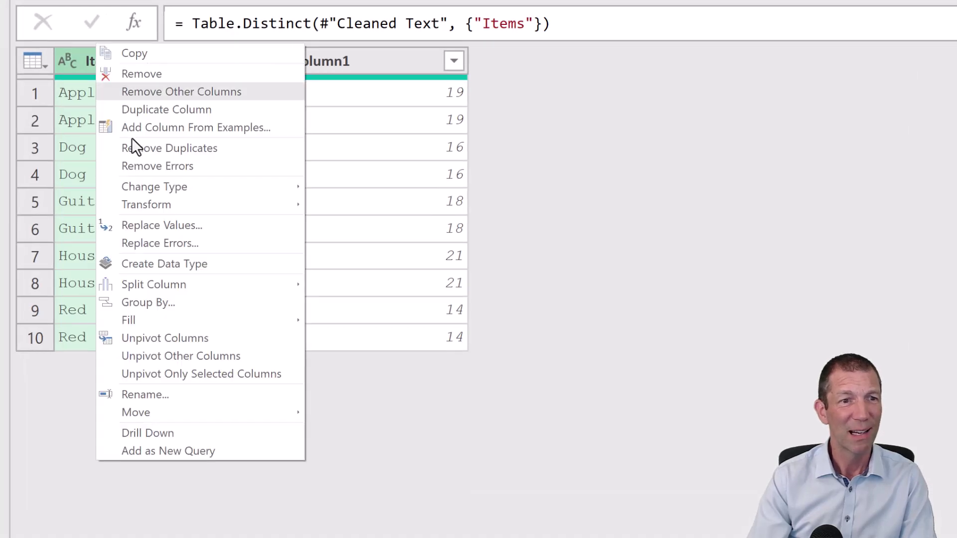
mouse_move(189, 290)
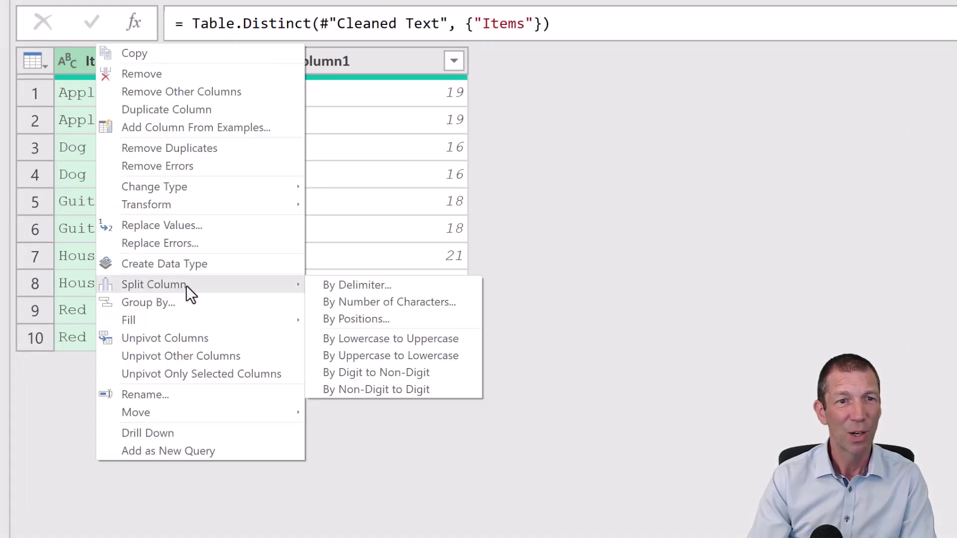
click(335, 283)
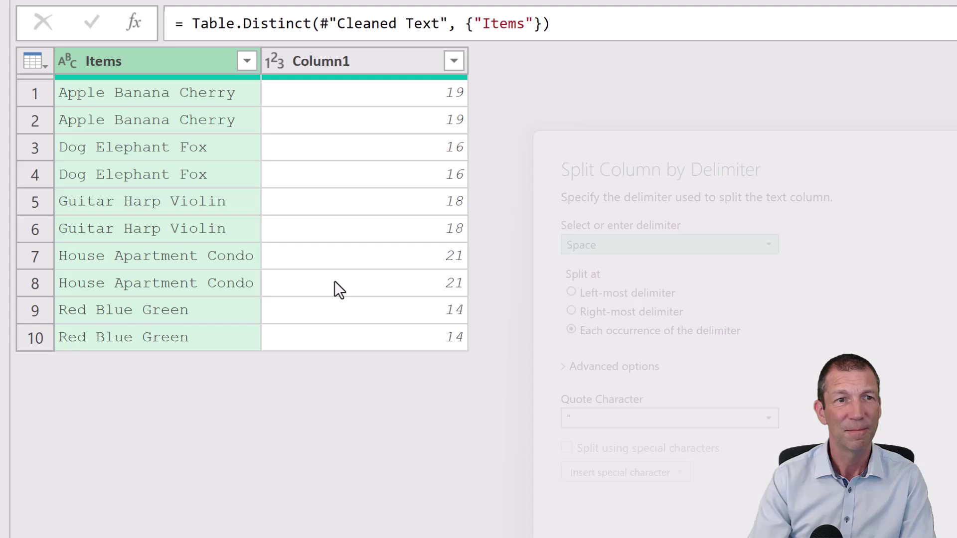
key(Return)
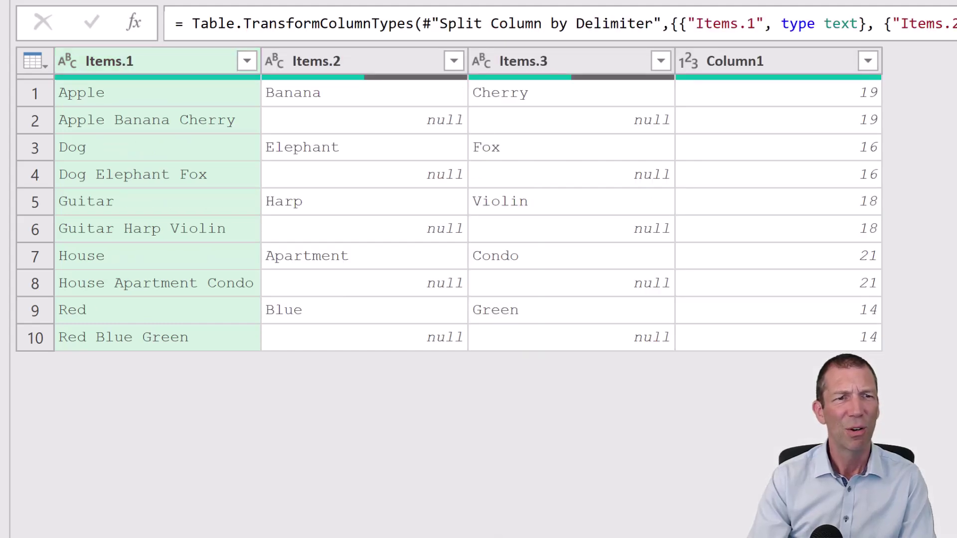
click(172, 121)
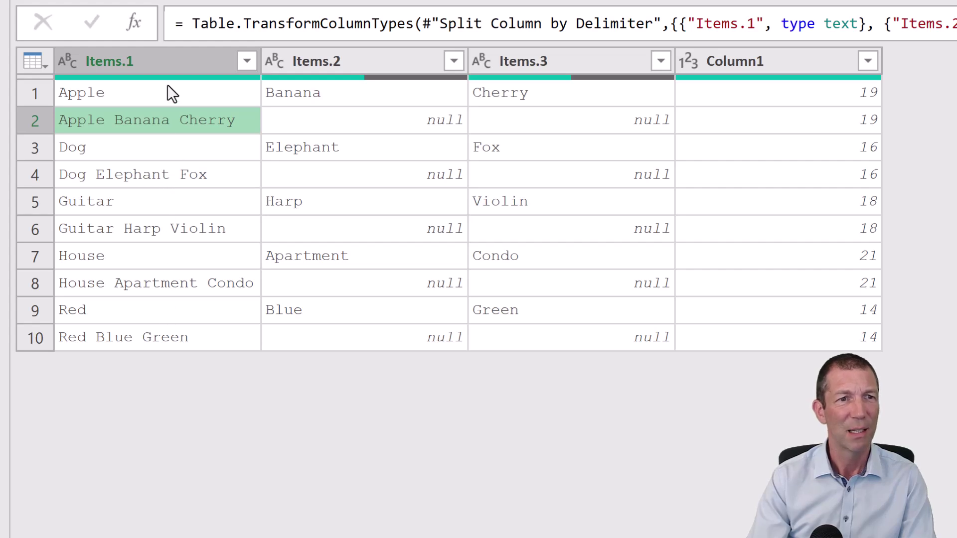
- Try splitting the Items.1 column by delimiter again
right_click(172, 60)
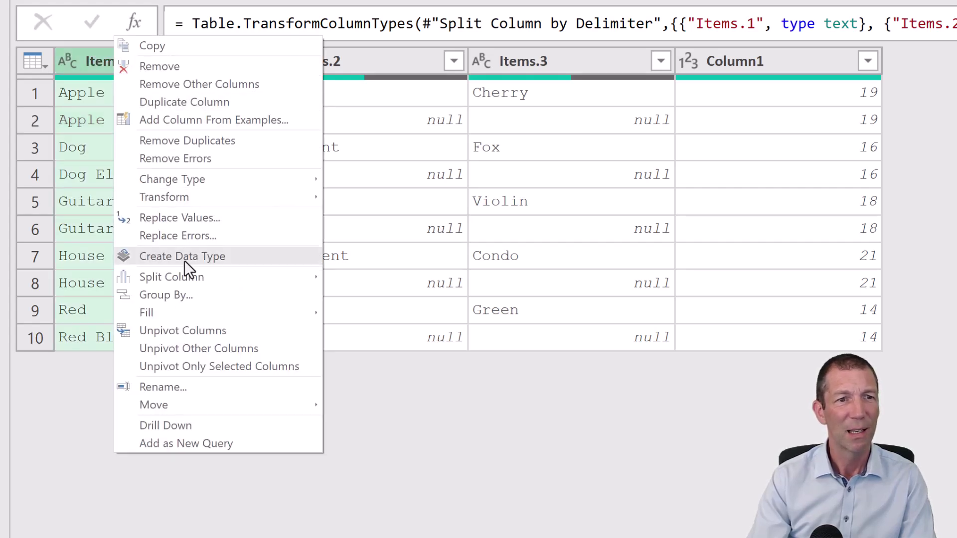
mouse_move(189, 278)
click(432, 283)
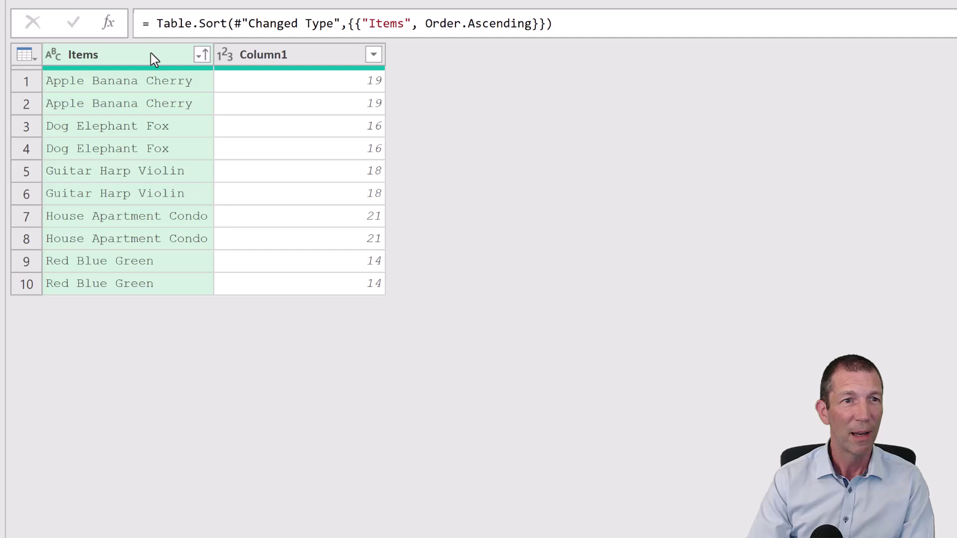
- Add a Replace Values step on Items replacing the pasted #(00A0) code with a space
right_click(151, 52)
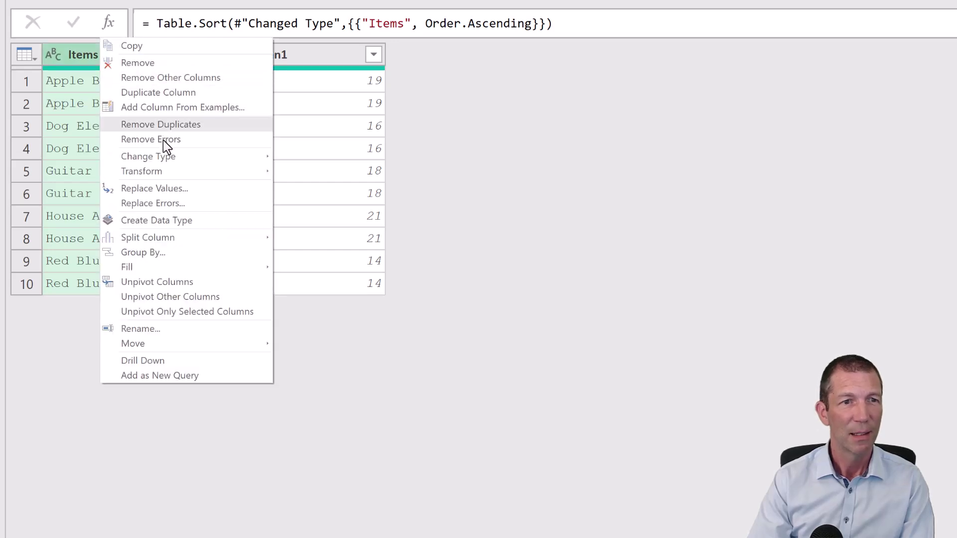
click(164, 189)
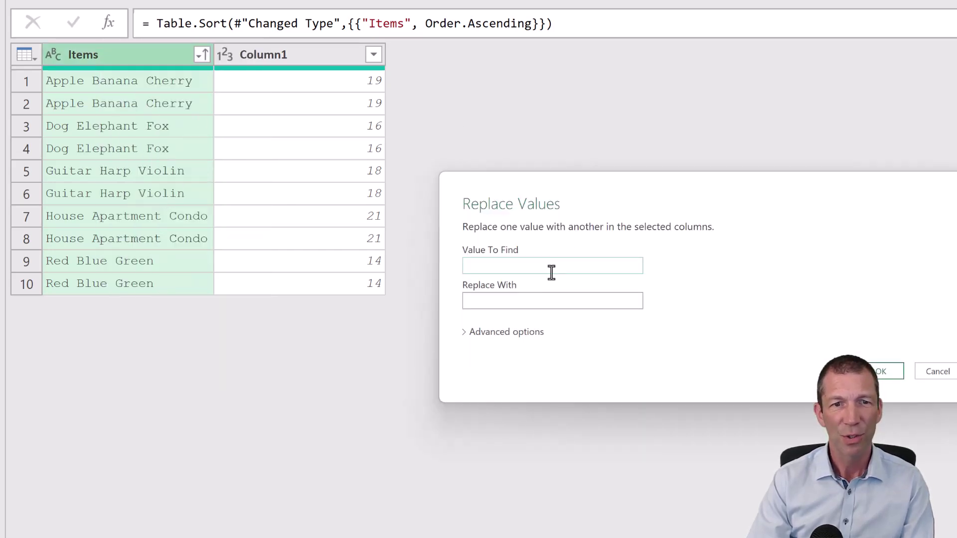
text(#(00A0))
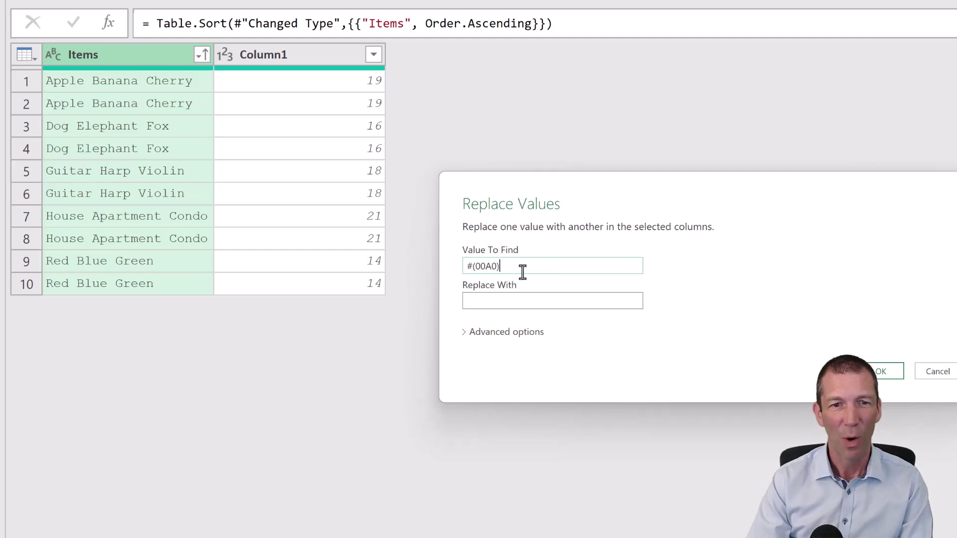
click(515, 300)
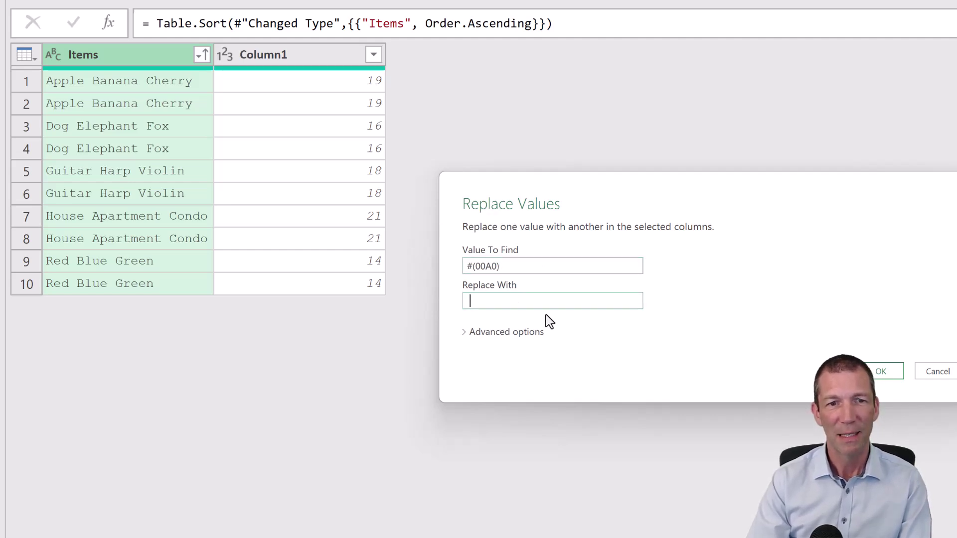
click(880, 372)
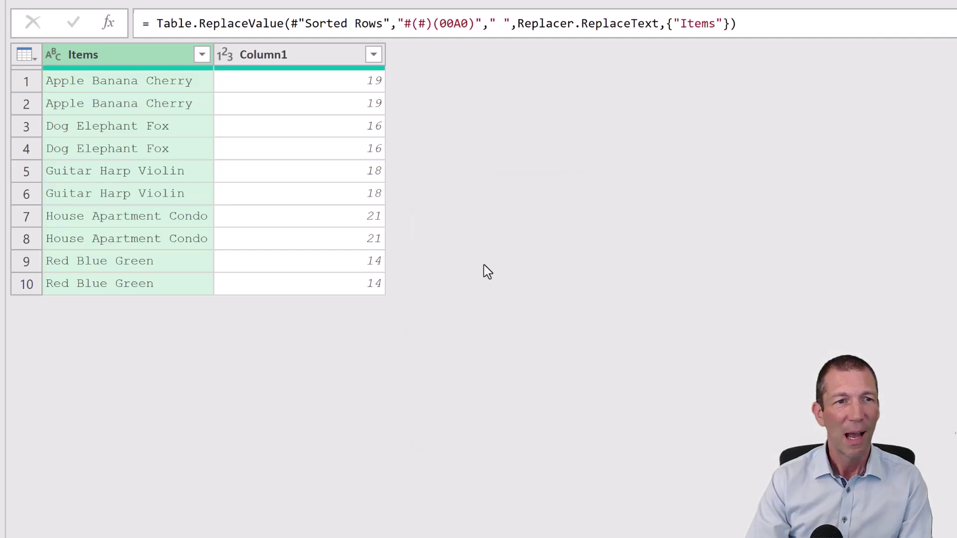
- Delete the stray (#) in the formula bar so the replace step finds #(00A0)
click(433, 25)
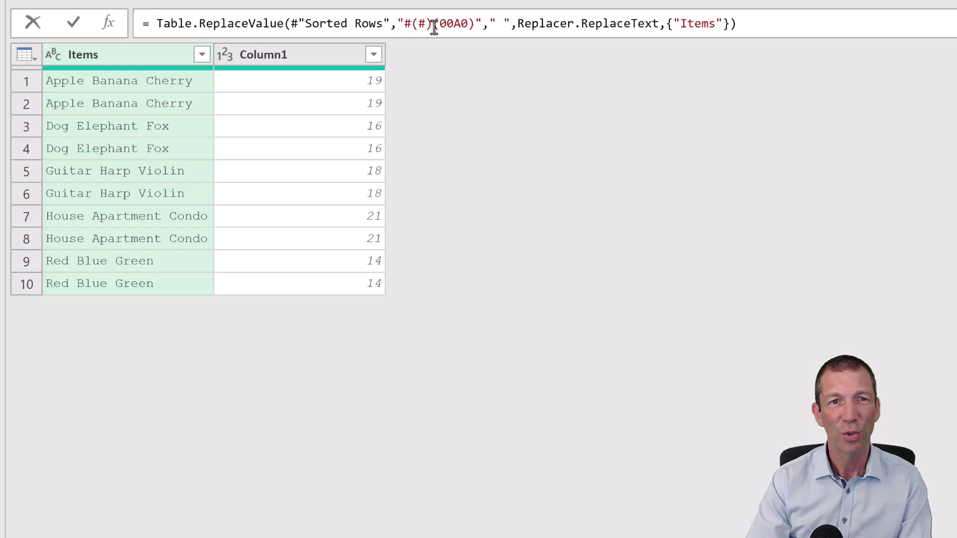
key(Left)
key(Left)
key(Left)
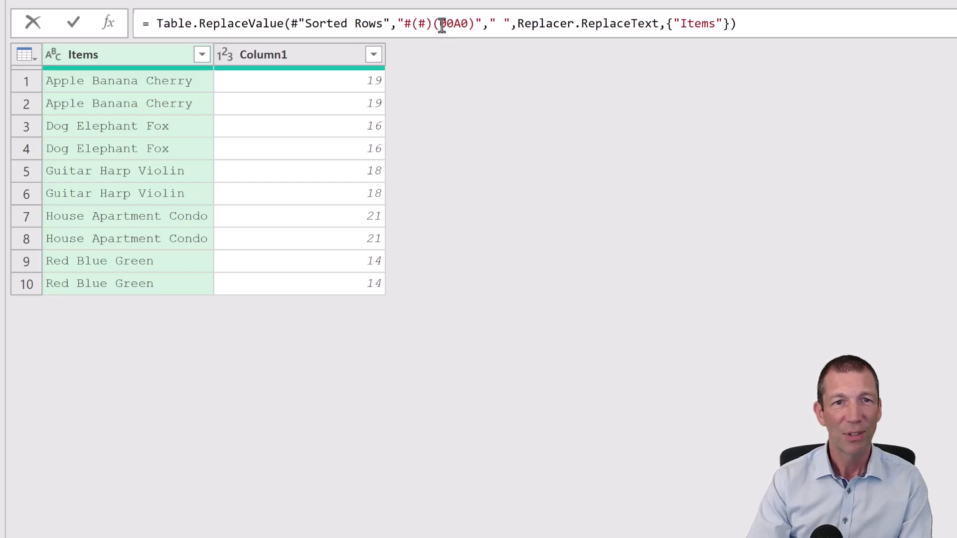
key(Right)
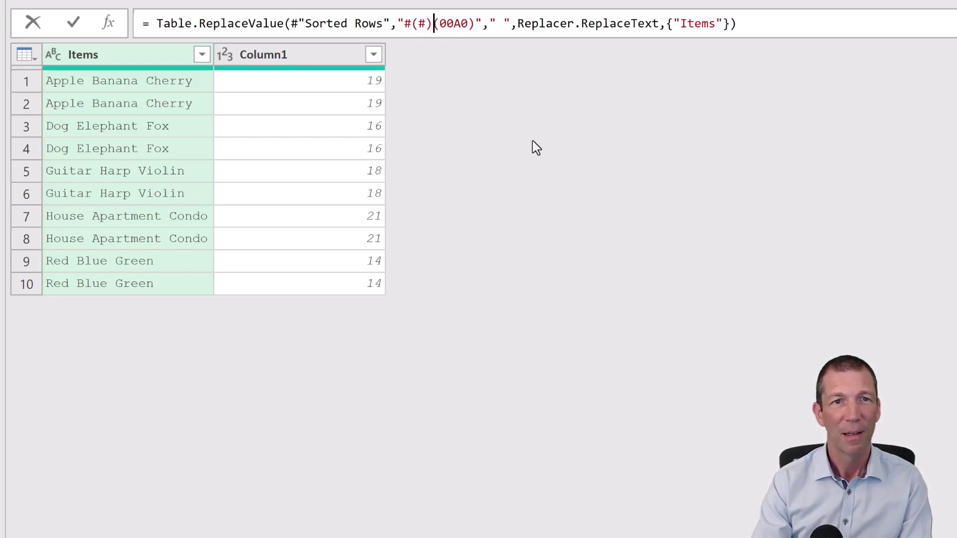
key(BackSpace)
key(BackSpace)
key(BackSpace)
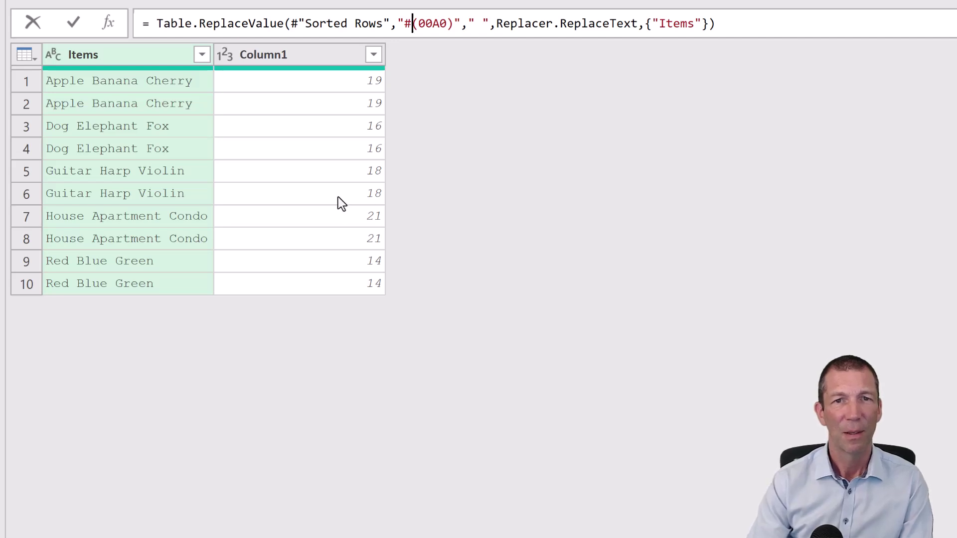
click(824, 27)
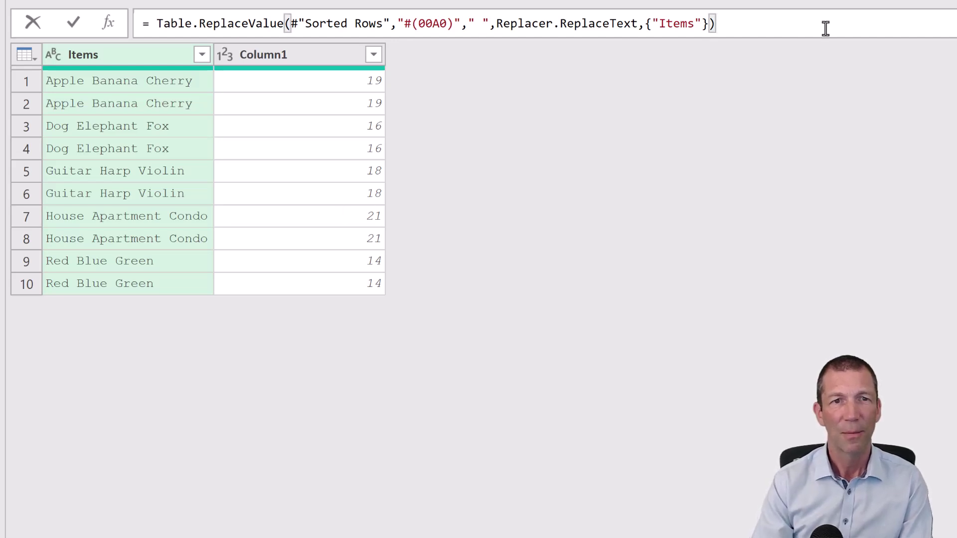
key(Return)
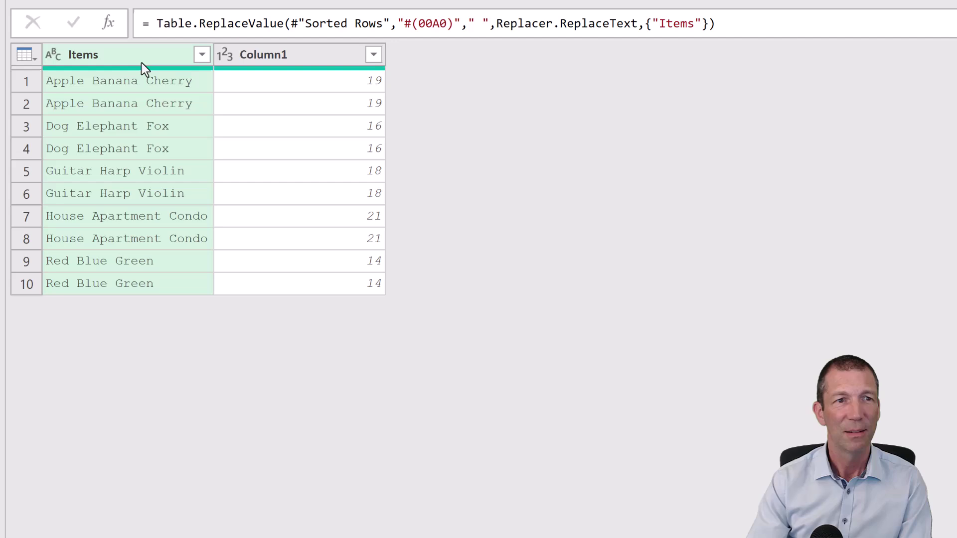
- Remove duplicates from Items, leaving five unique rows, then undo back to the replace step
right_click(123, 55)
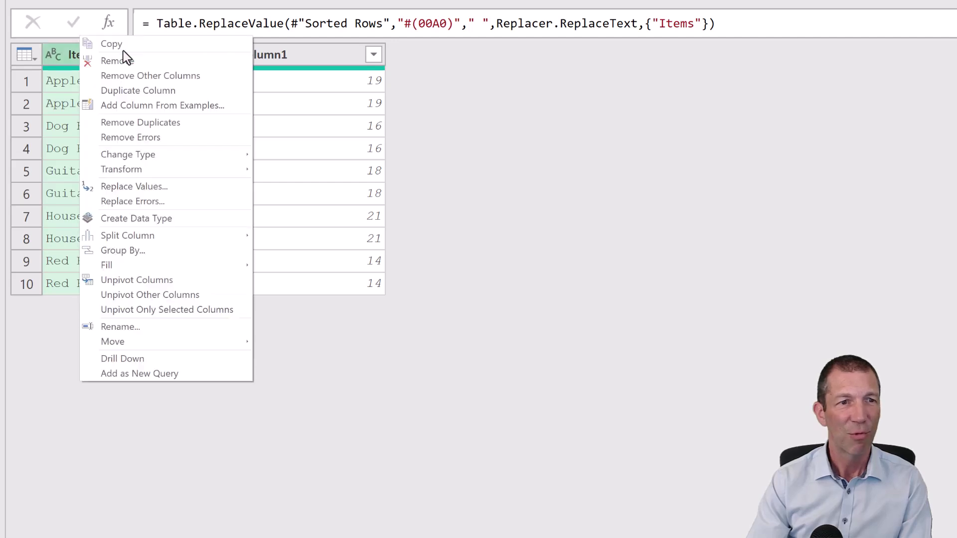
click(143, 124)
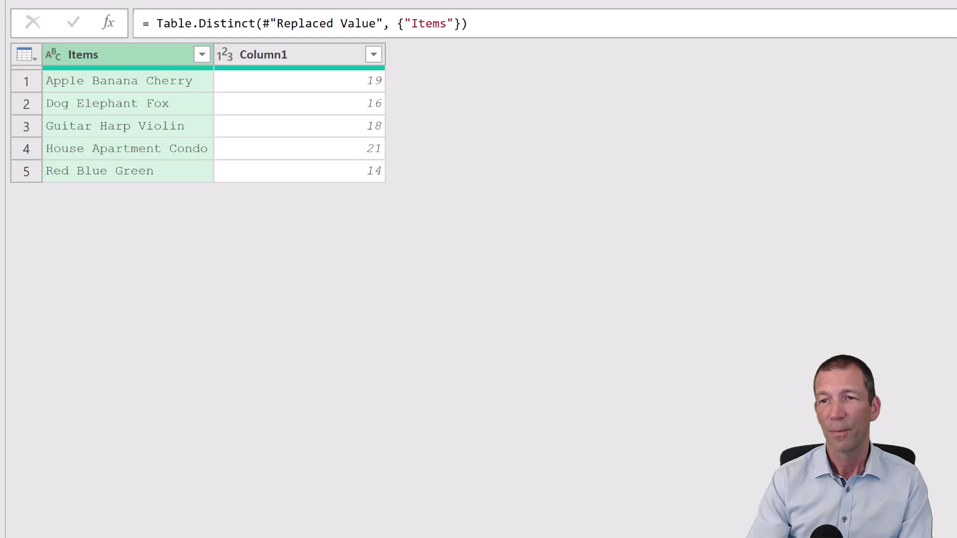
key(ctrl+z)
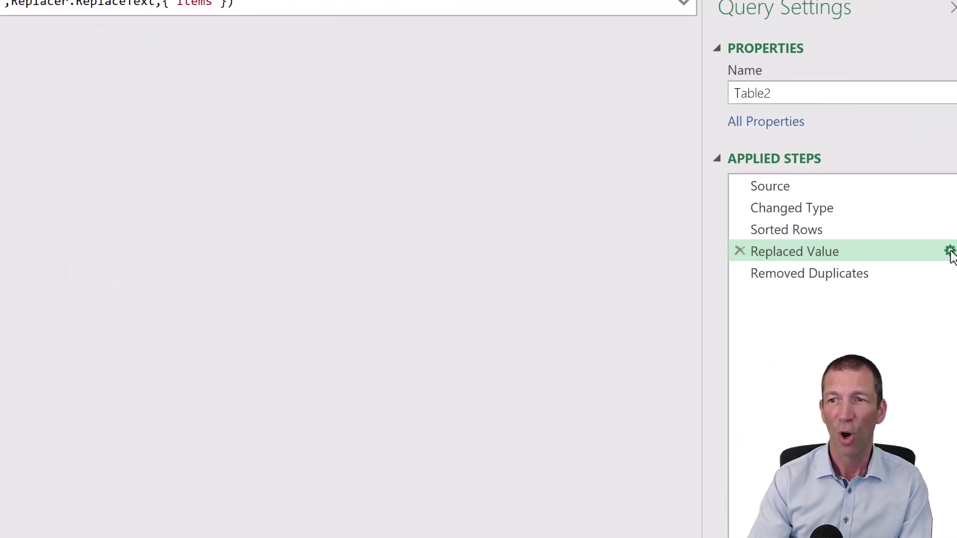
- In the Replaced Value settings, set Value To Find to a special-character Non-breaking Space
click(950, 251)
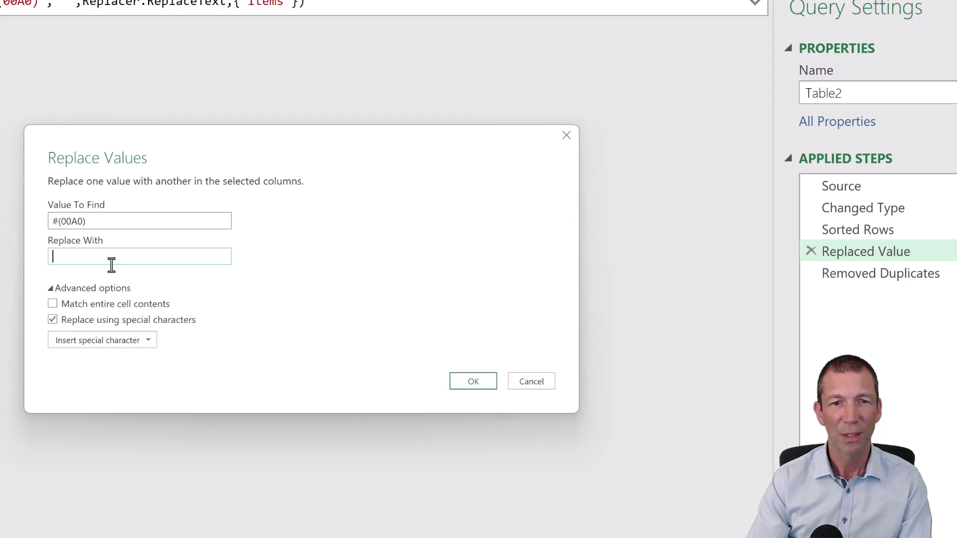
click(116, 342)
click(106, 416)
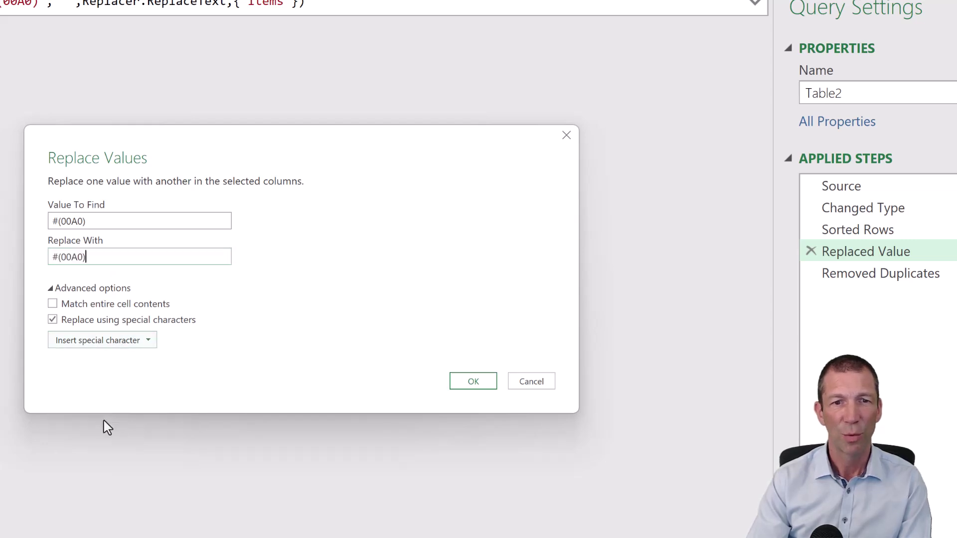
click(118, 222)
key(ctrl+a)
key(BackSpace)
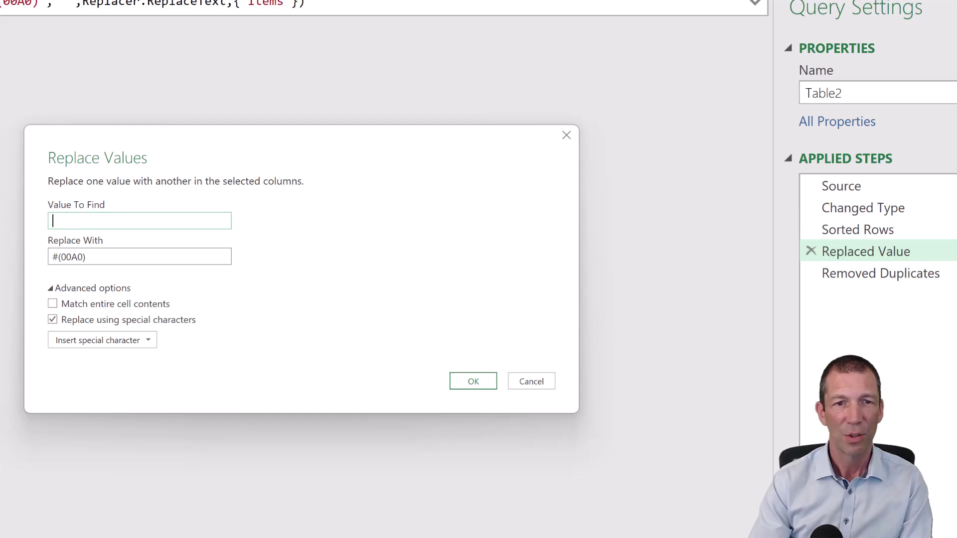
click(124, 340)
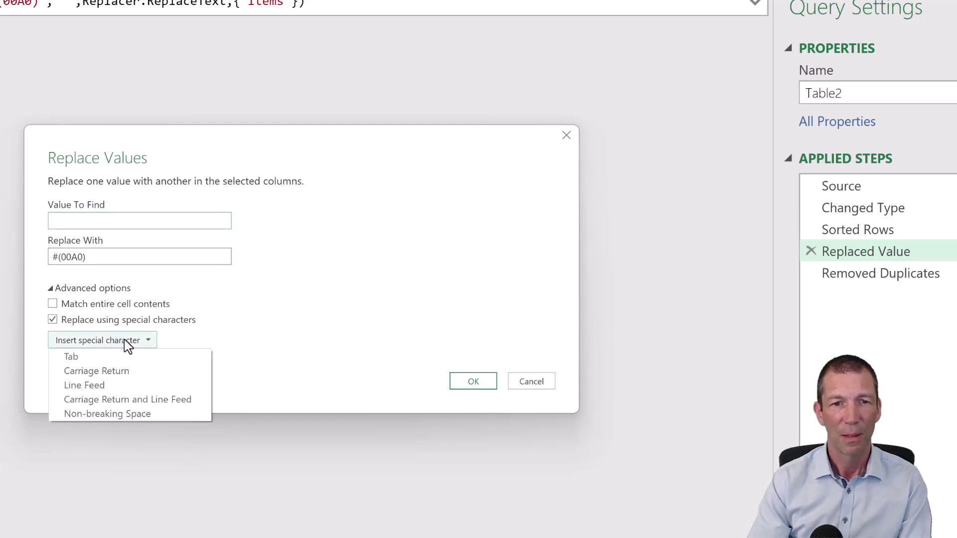
click(103, 227)
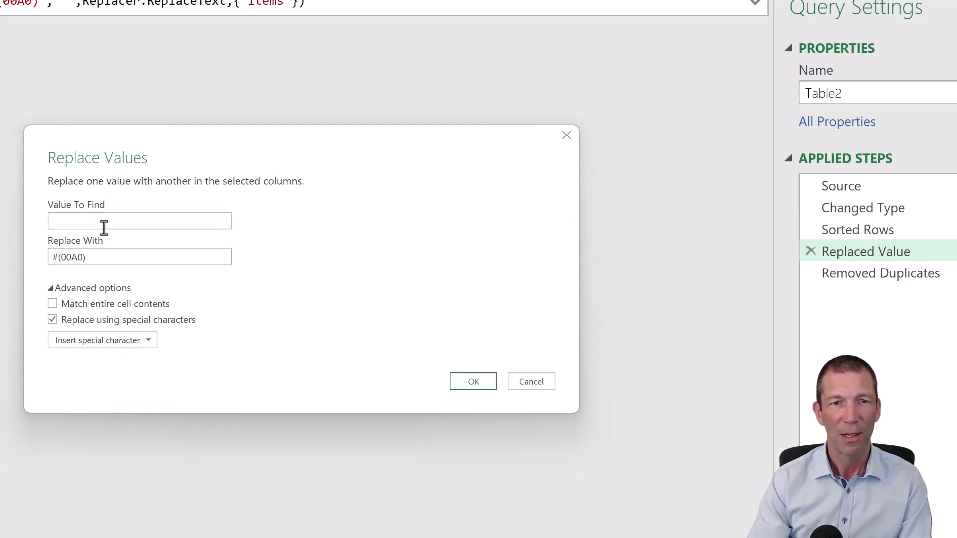
click(134, 341)
click(98, 423)
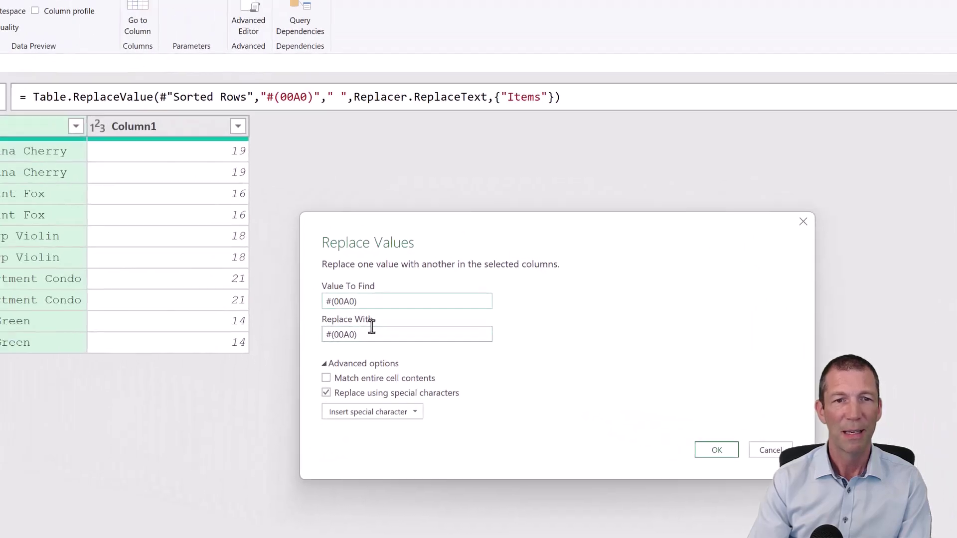
click(115, 259)
- Cancel the Replace Values dialog, keeping the #(00A0)-to-space replacement unchanged
key(BackSpace)
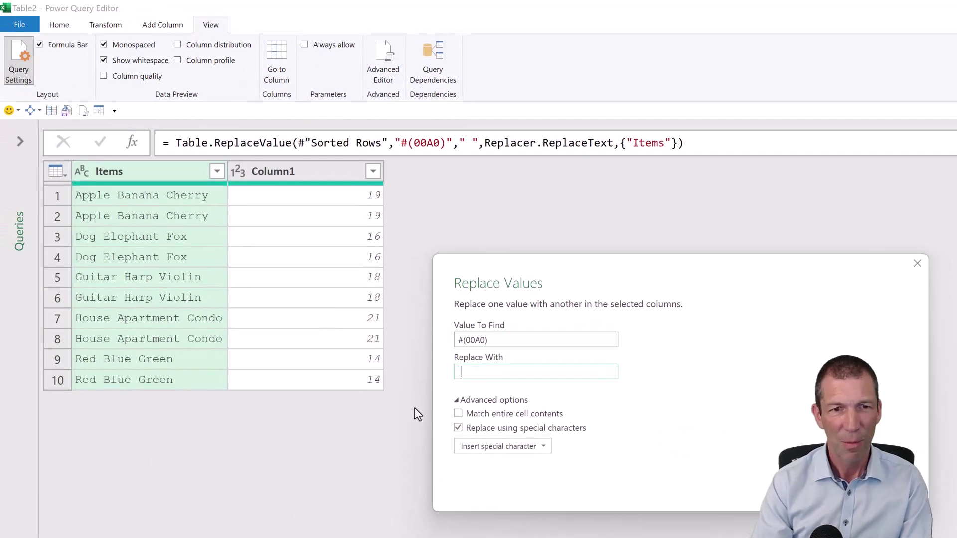
key(Escape)
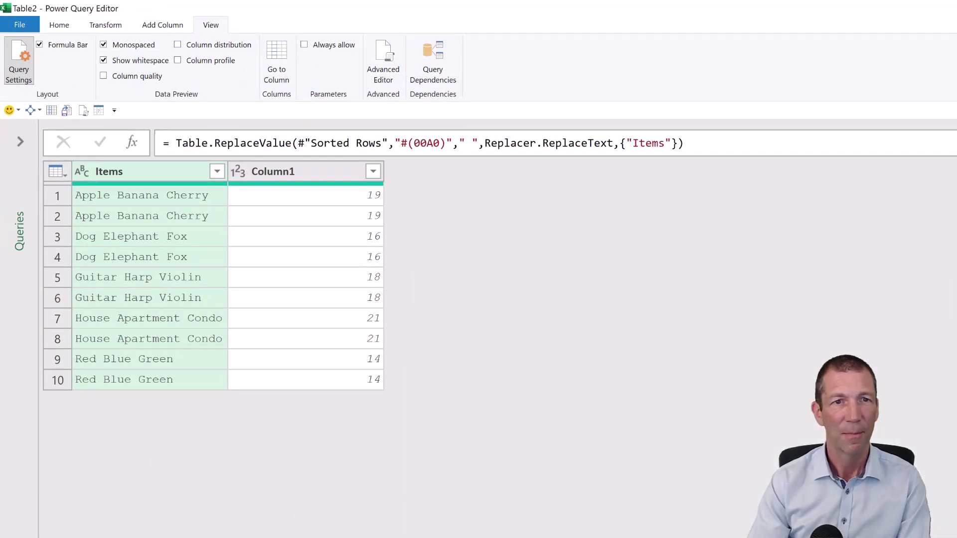